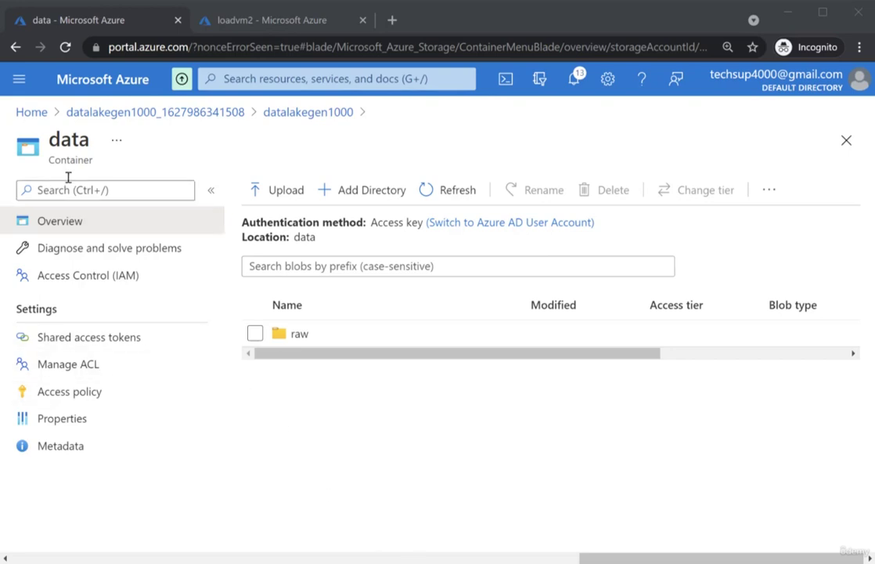
# Find Azure Synapse Analytics among the resources that can be created and start creating a Synapse workspace.
pyautogui.click(20, 79)
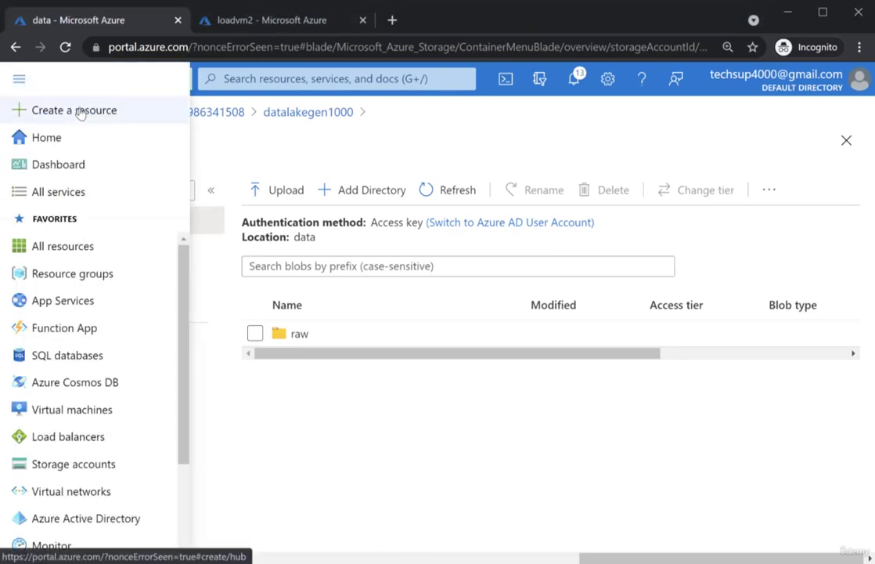
pyautogui.click(55, 111)
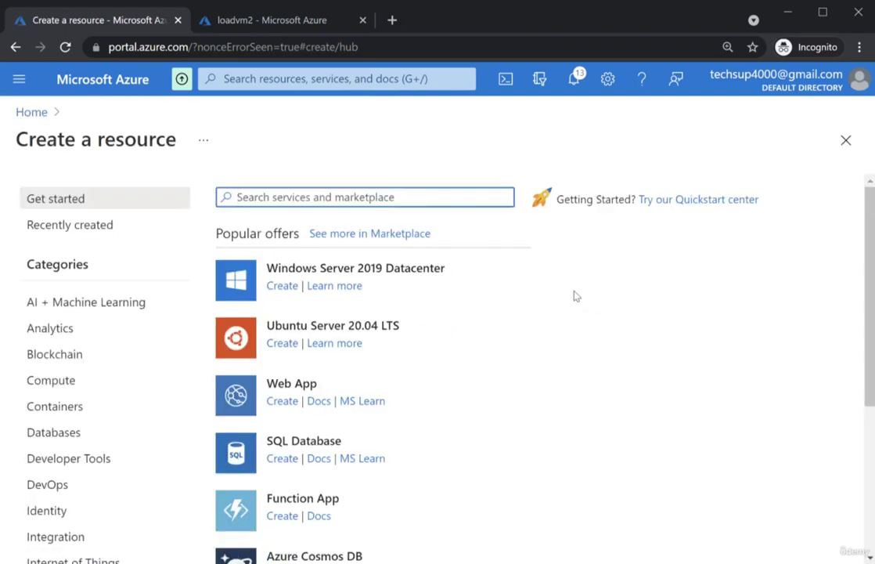
pyautogui.write('Synaopse')
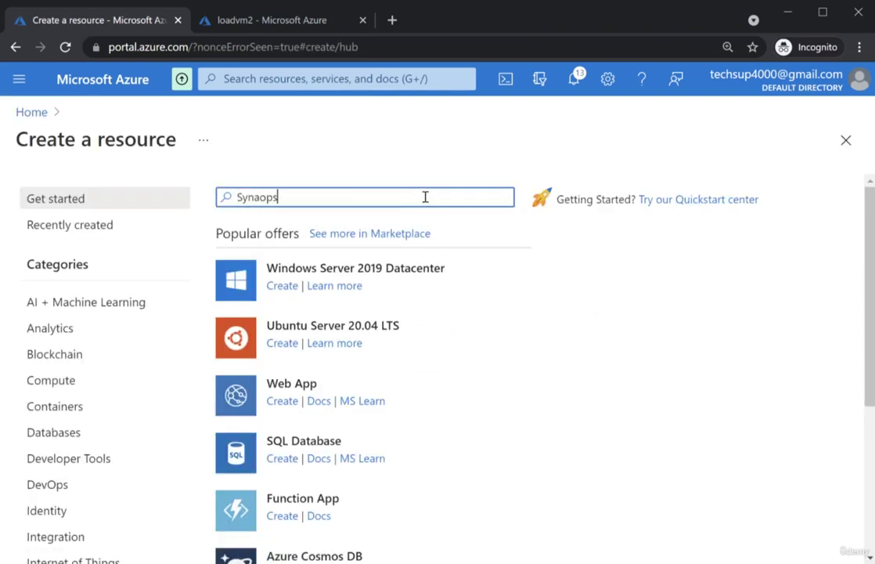
pyautogui.press('BackSpace')
pyautogui.press('BackSpace')
pyautogui.press('BackSpace')
pyautogui.press('BackSpace')
pyautogui.write('pse Anal')
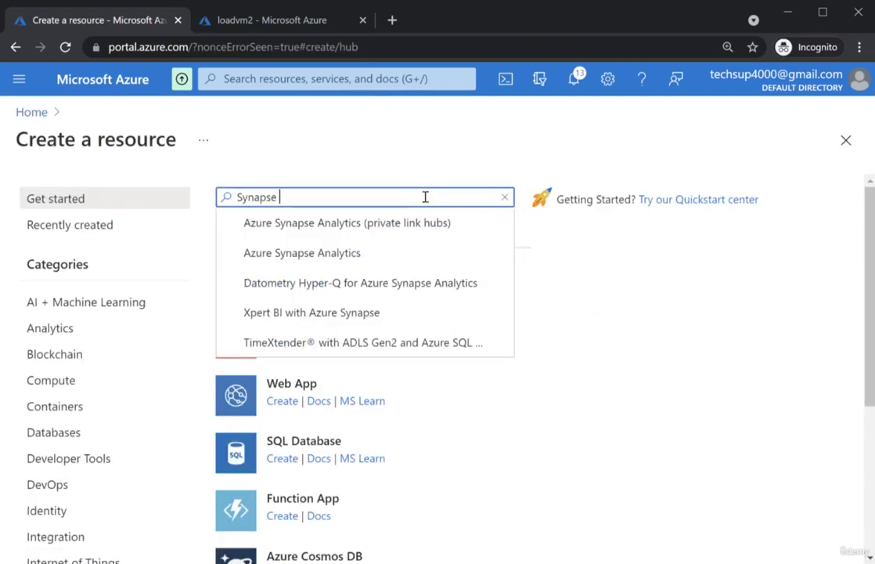
pyautogui.click(348, 258)
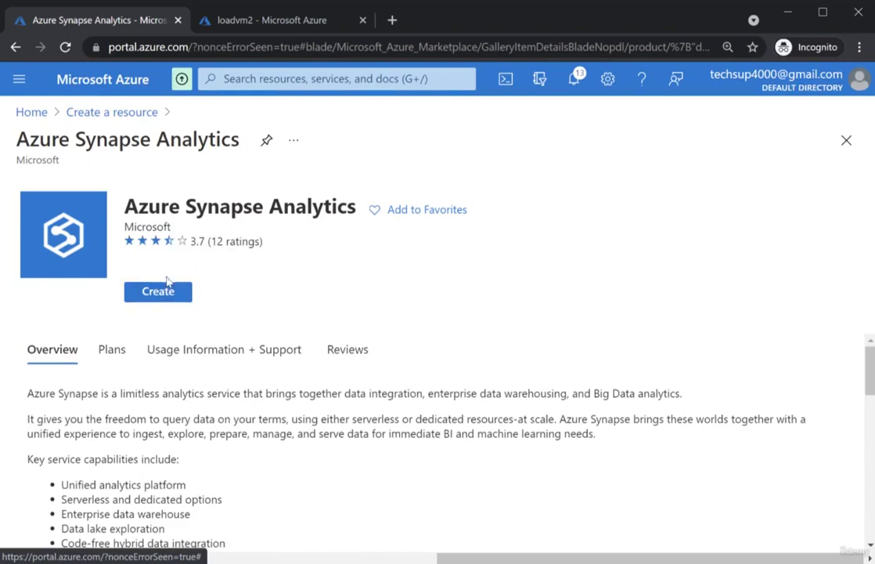
pyautogui.click(166, 294)
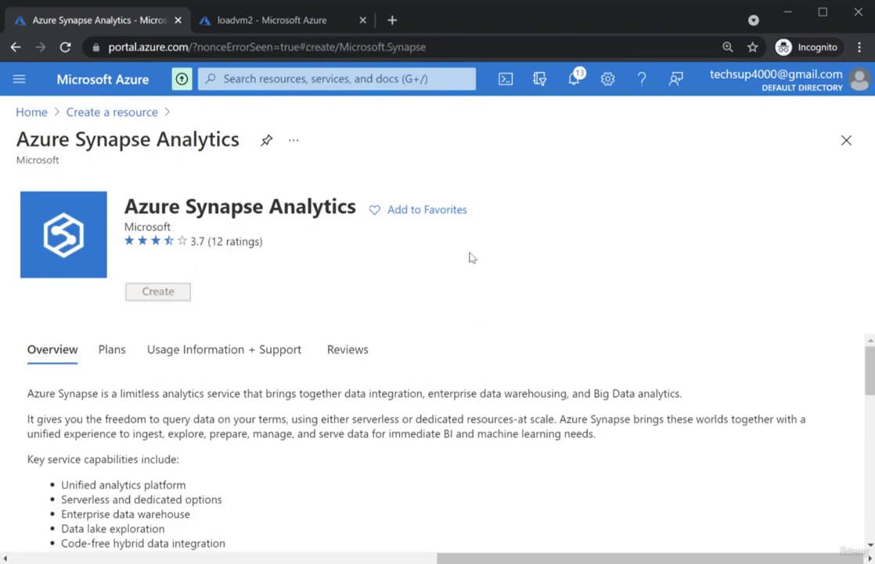
# Assign the new Synapse workspace to the existing resource group demo-grp.
pyautogui.scroll(-3, 460, 240)
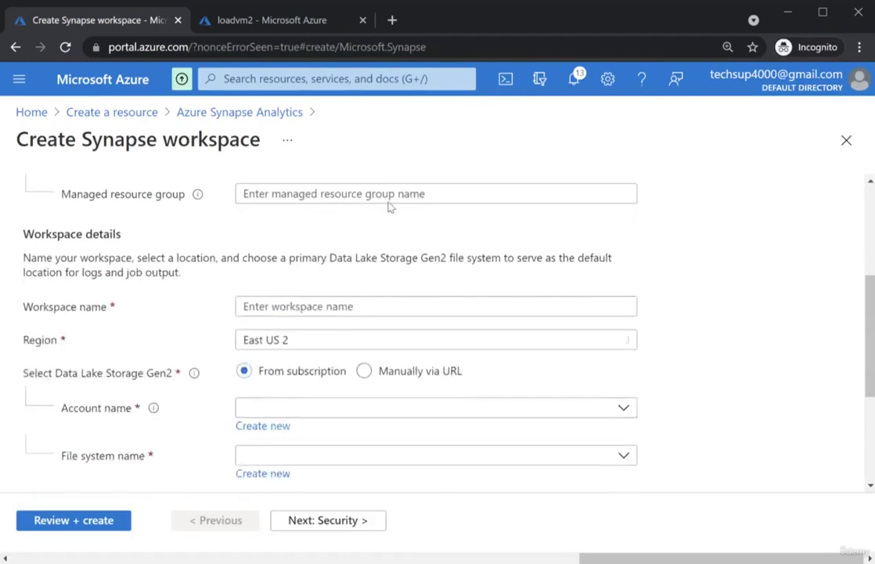
pyautogui.scroll(1, 390, 204)
pyautogui.click(381, 233)
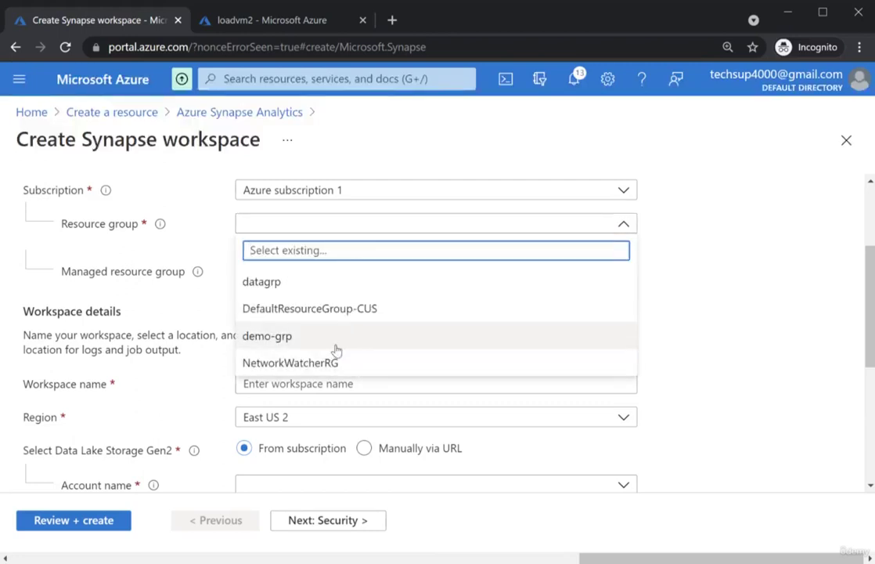
pyautogui.click(335, 345)
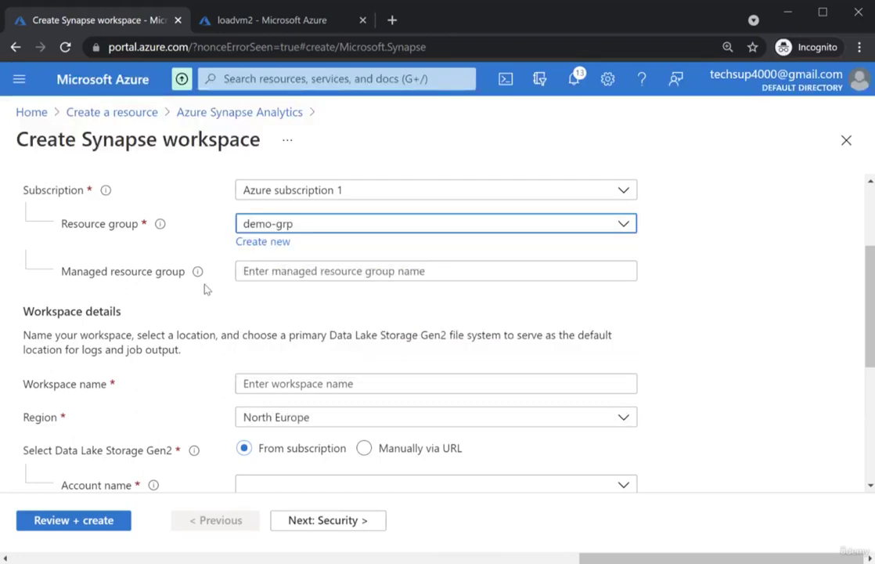
# Name the workspace synapse100090 and set its region to Central US.
pyautogui.moveTo(203, 282)
pyautogui.scroll(-1, 428, 287)
pyautogui.click(419, 305)
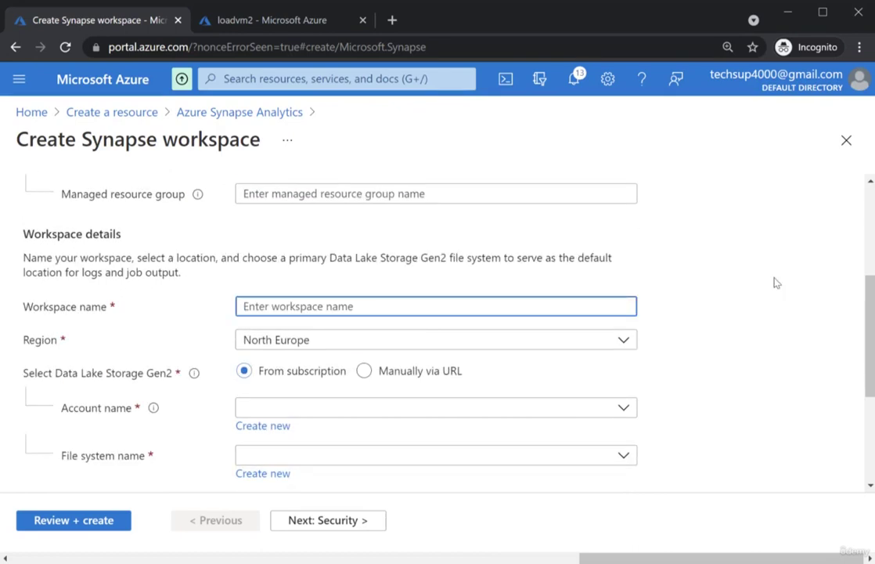
pyautogui.write('synapse100090')
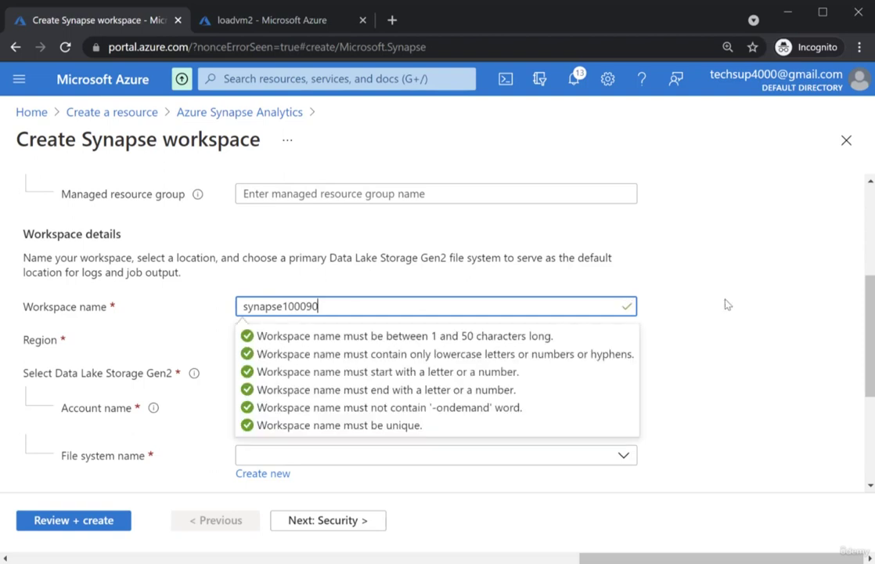
pyautogui.click(500, 347)
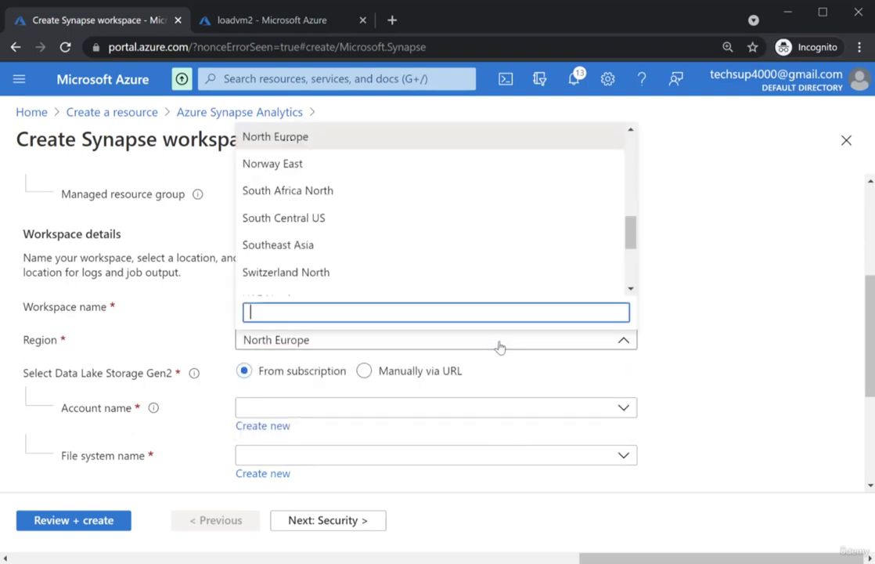
pyautogui.write('Cenb')
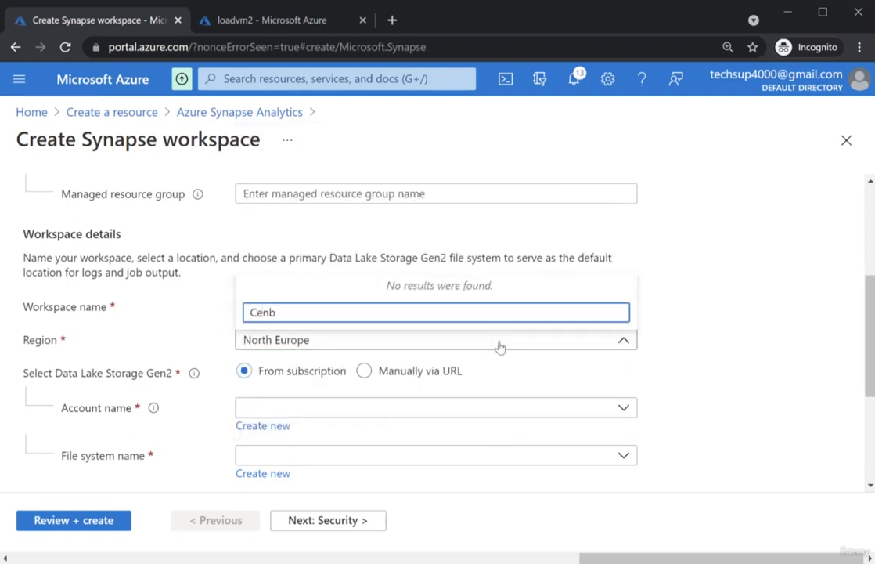
pyautogui.press('BackSpace')
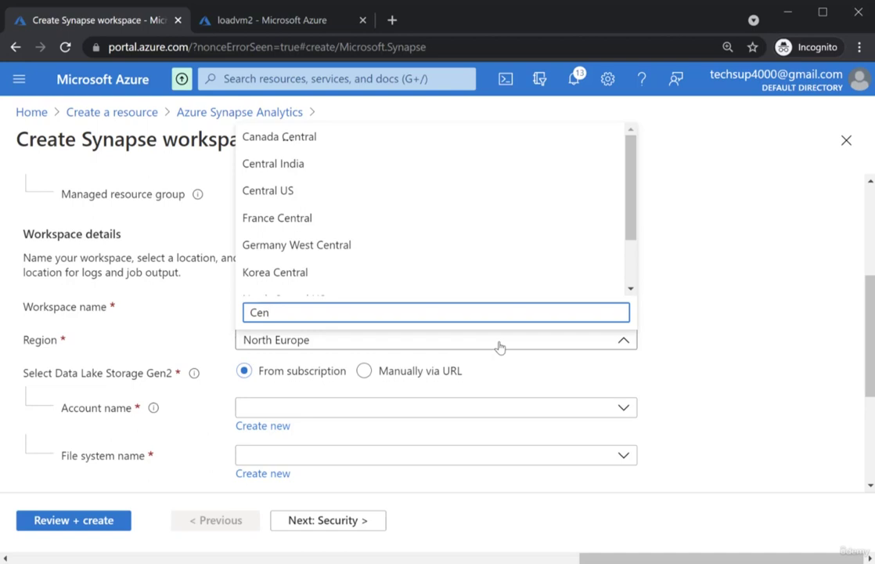
pyautogui.click(335, 194)
# Select datalakegen1000 from the subscription as the workspace's Data Lake Storage Gen2 account.
pyautogui.scroll(-1, 679, 315)
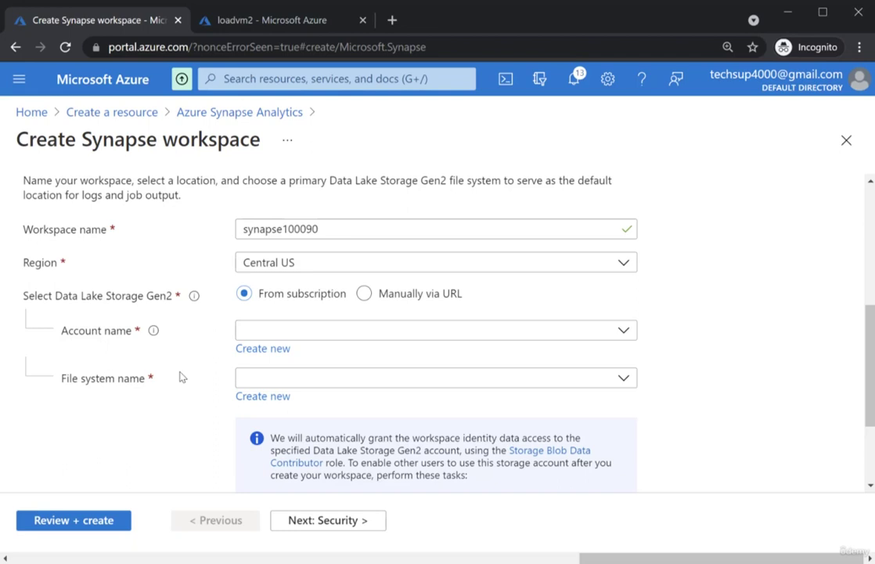
pyautogui.click(379, 336)
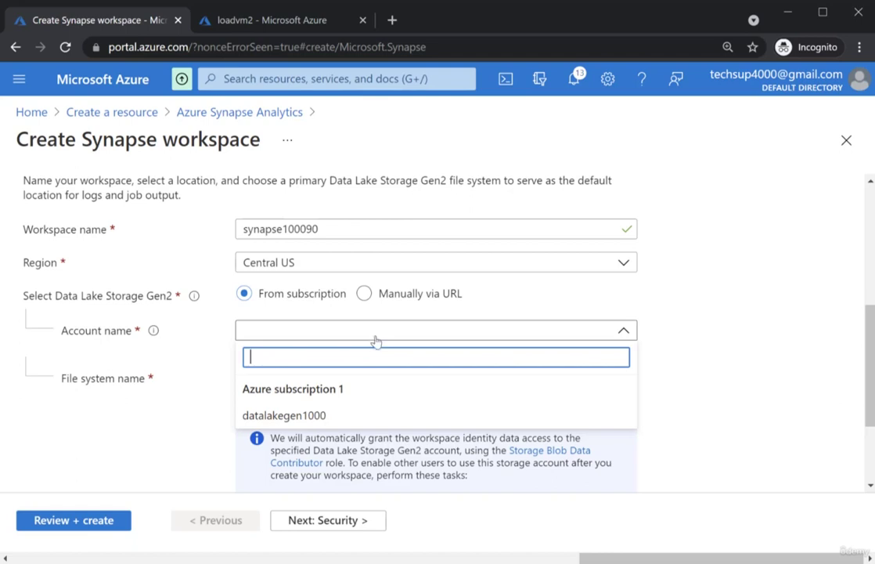
pyautogui.click(320, 418)
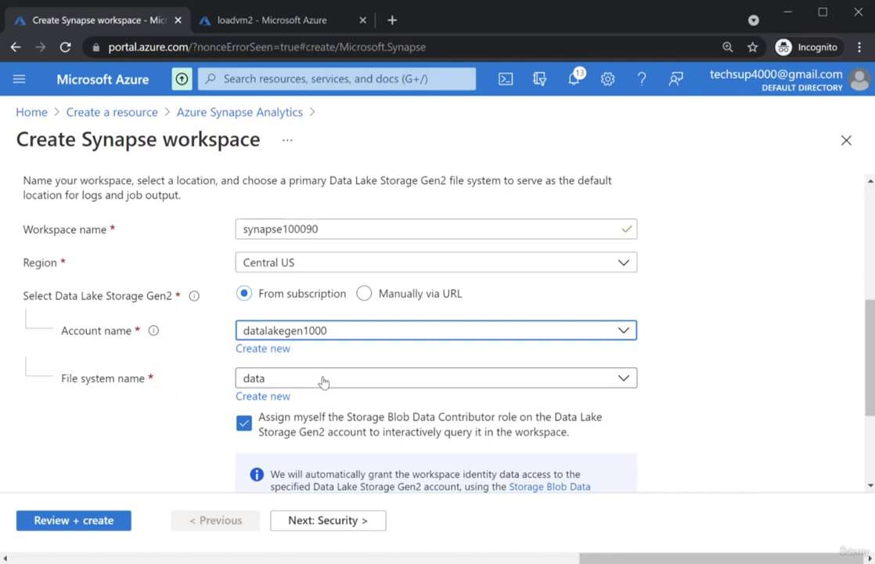
# Create a new Data Lake Storage Gen2 file system named workspace for the Synapse workspace.
pyautogui.click(266, 397)
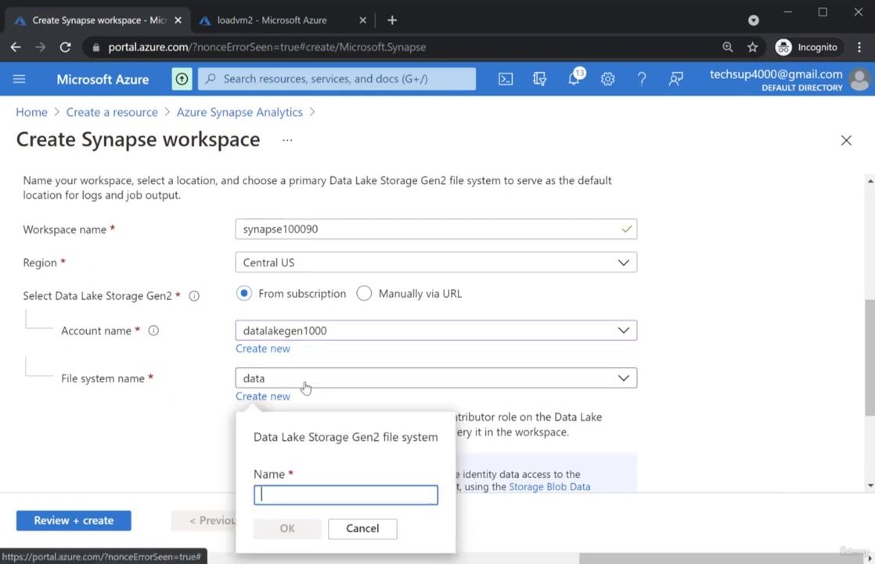
pyautogui.write('wrrkspac')
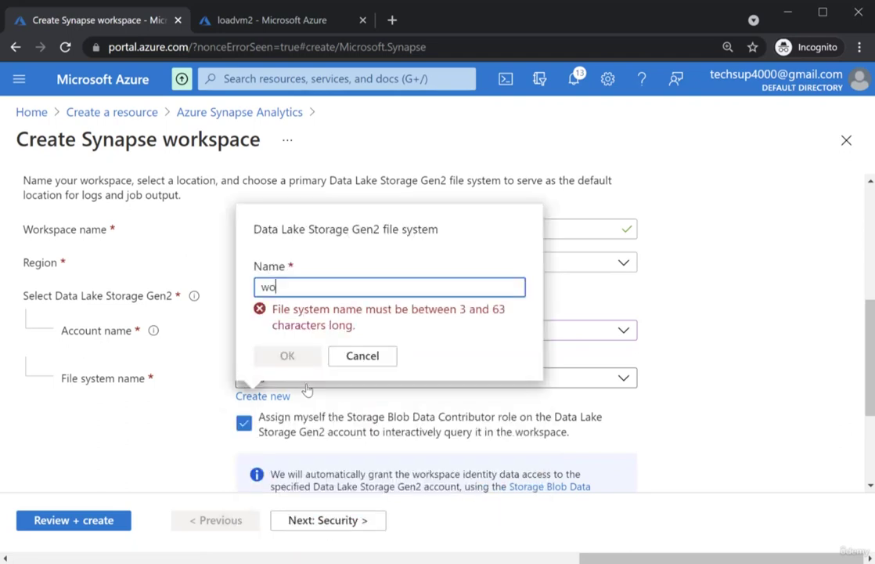
pyautogui.write('e')
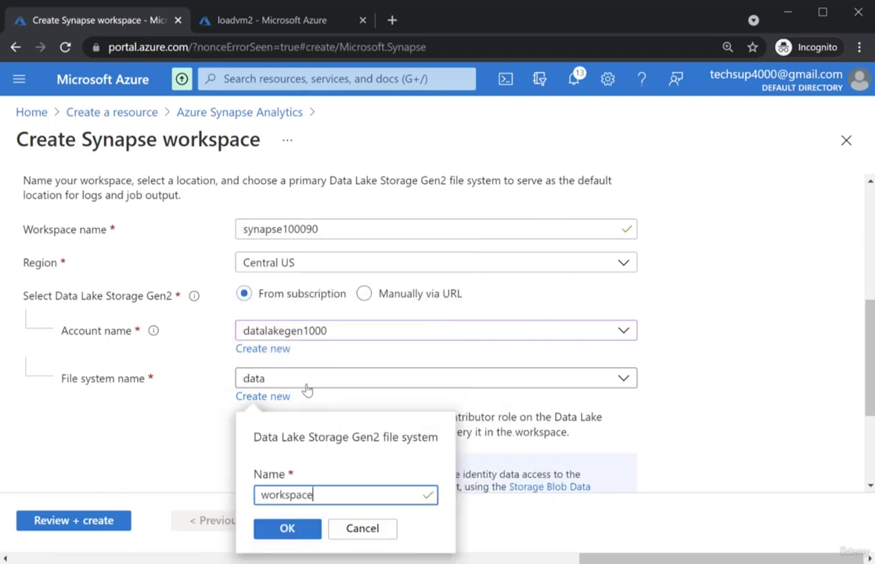
pyautogui.click(288, 528)
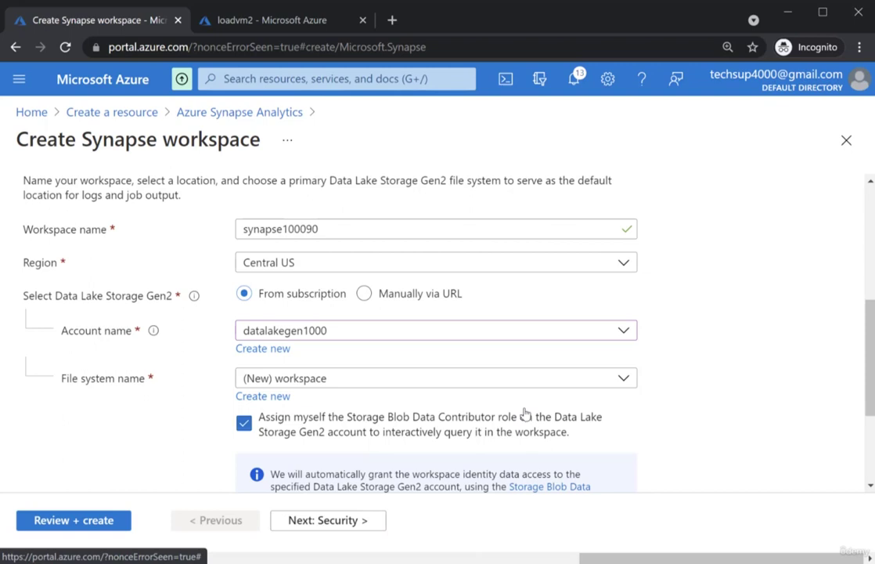
# Enter and confirm the SQL administrator password in the workspace's security settings, keeping the default admin login.
pyautogui.scroll(-2, 470, 349)
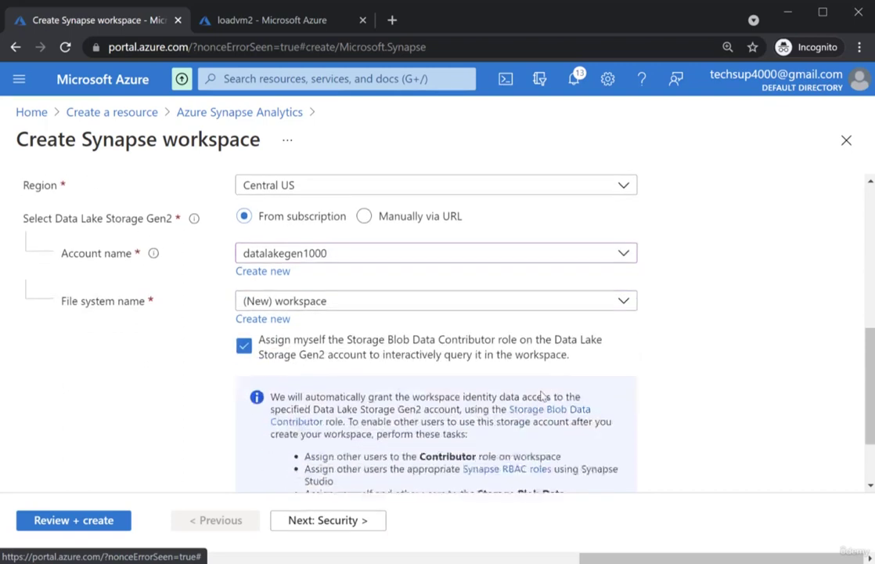
pyautogui.click(360, 521)
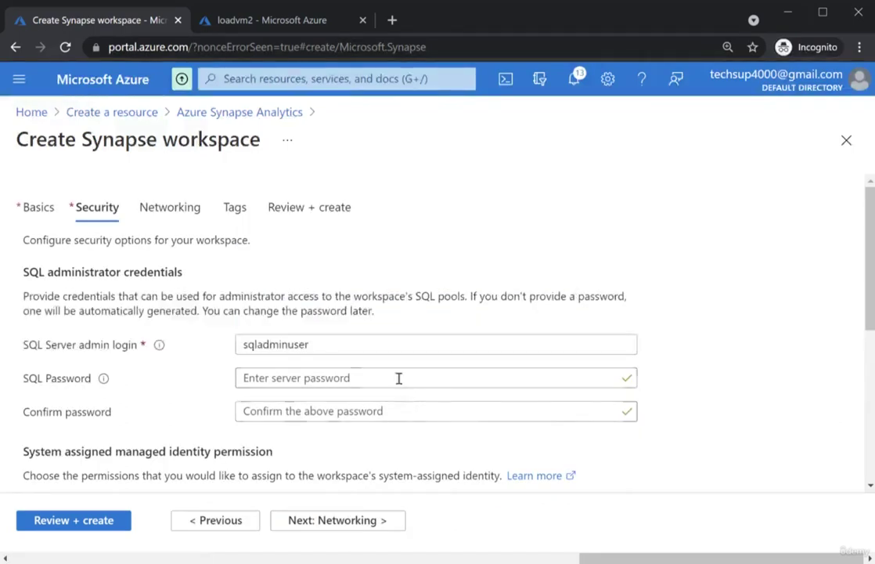
pyautogui.click(399, 379)
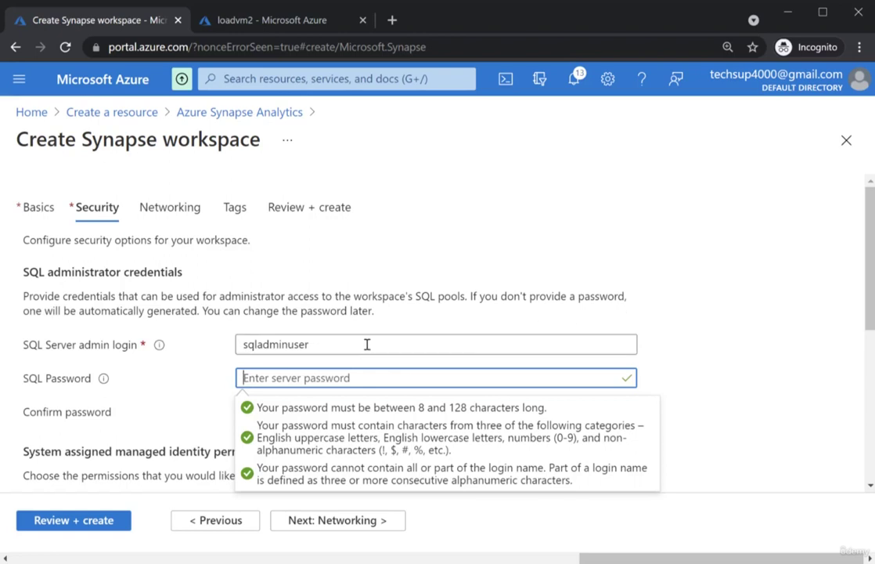
pyautogui.moveTo(367, 343); pyautogui.dragTo(177, 351)
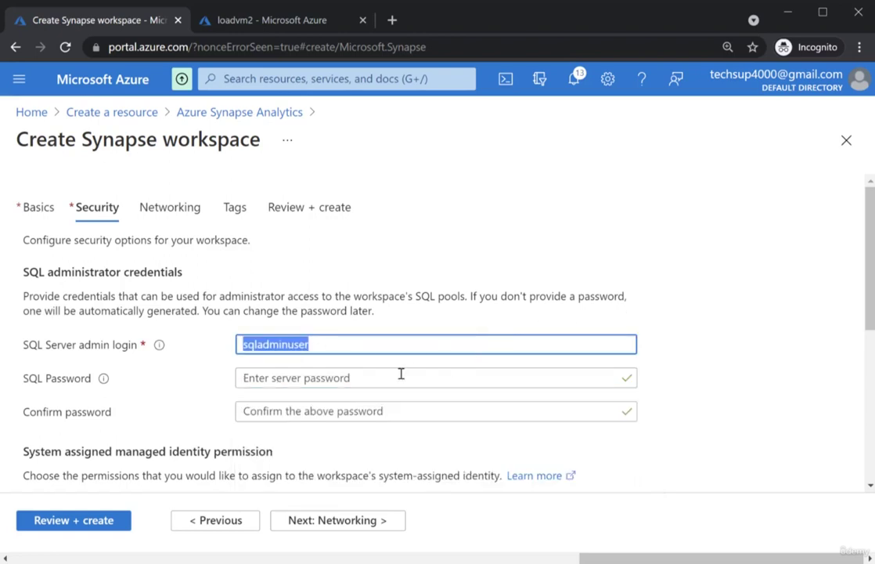
pyautogui.click(381, 378)
pyautogui.write('••••••••••••••')
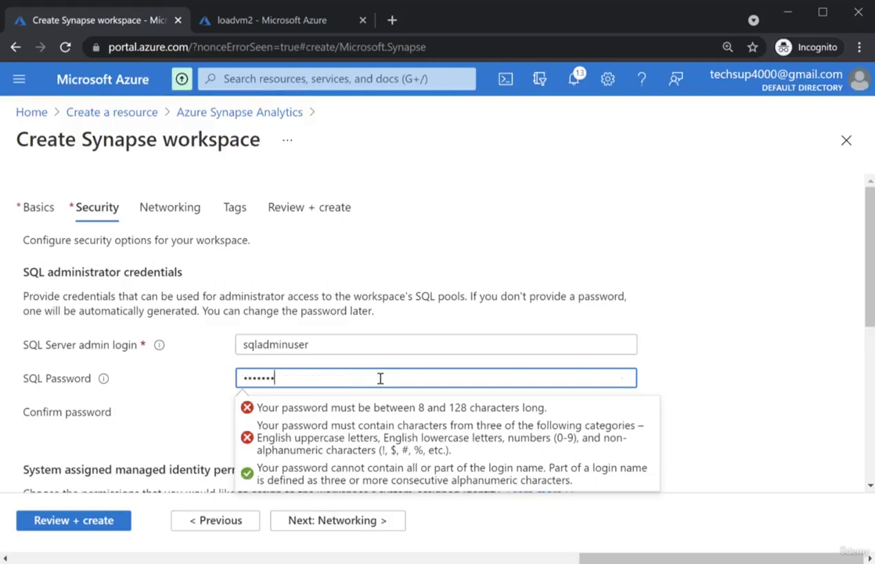
pyautogui.press('Tab')
pyautogui.write('••••••••••••')
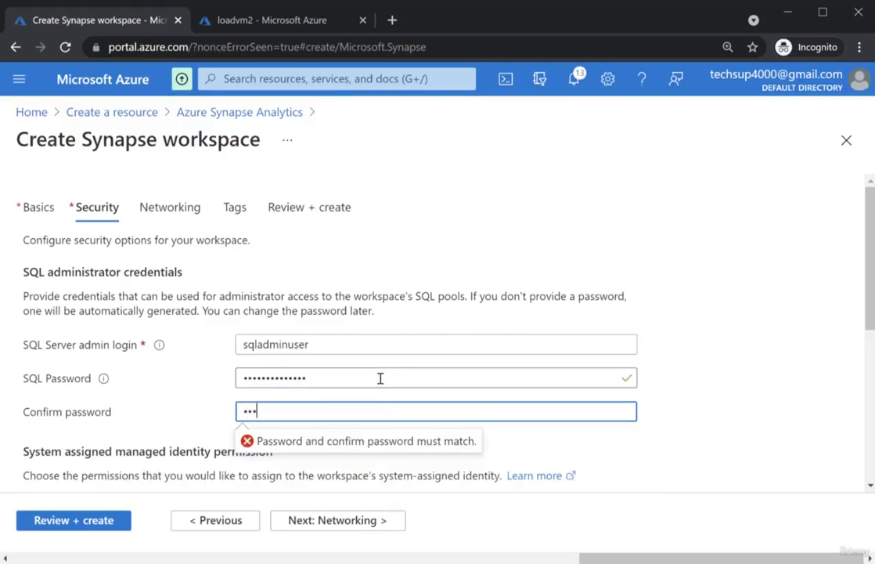
pyautogui.write('••')
pyautogui.click(701, 397)
pyautogui.scroll(-3, 619, 395)
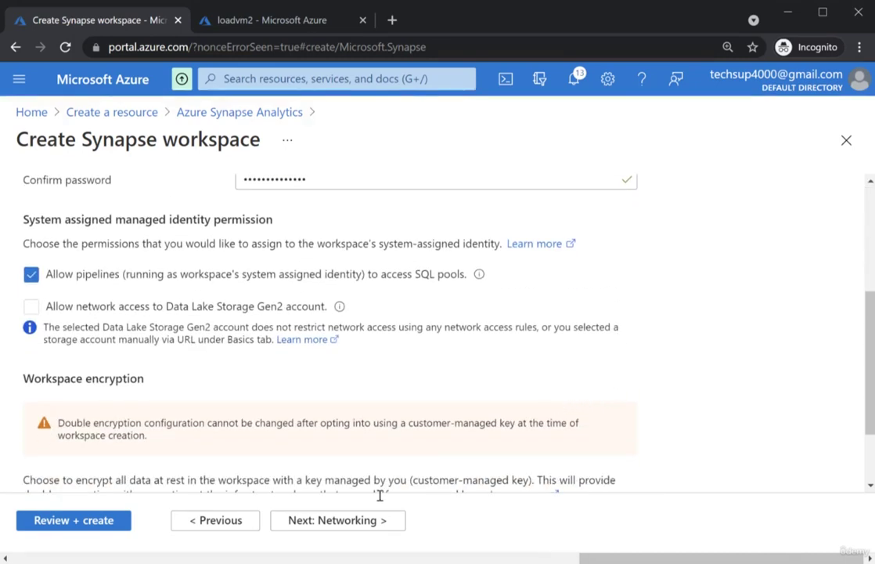
# Keep the default networking and tag settings and deploy the Synapse workspace after validation.
pyautogui.click(341, 522)
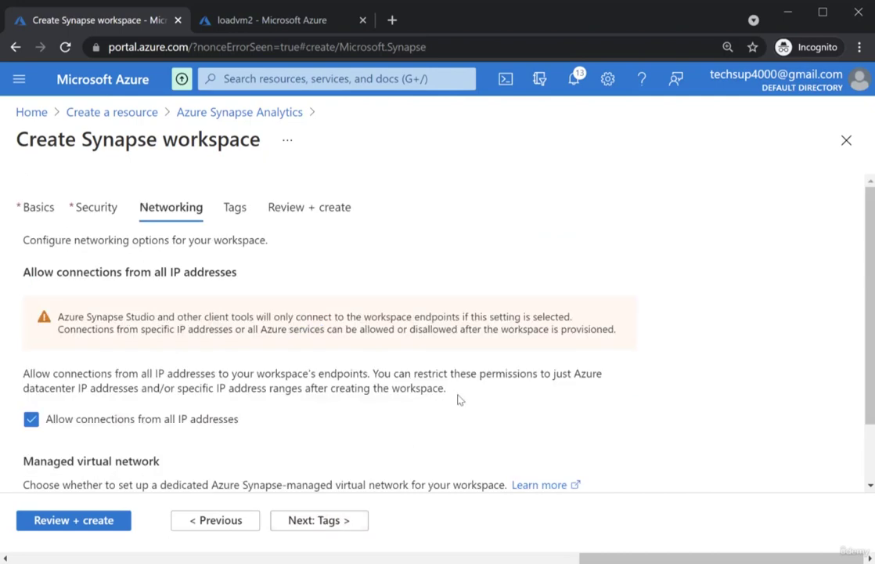
pyautogui.scroll(-1, 448, 436)
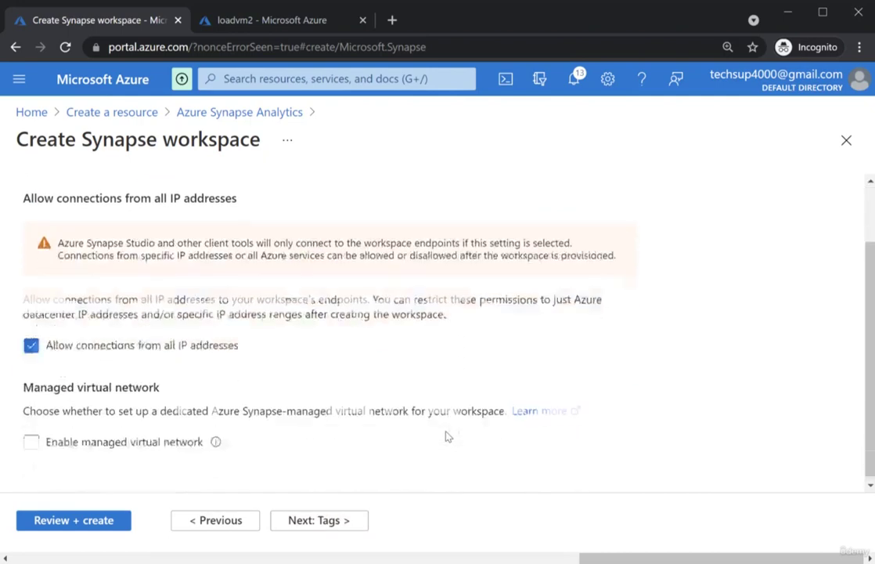
pyautogui.click(321, 521)
pyautogui.click(368, 520)
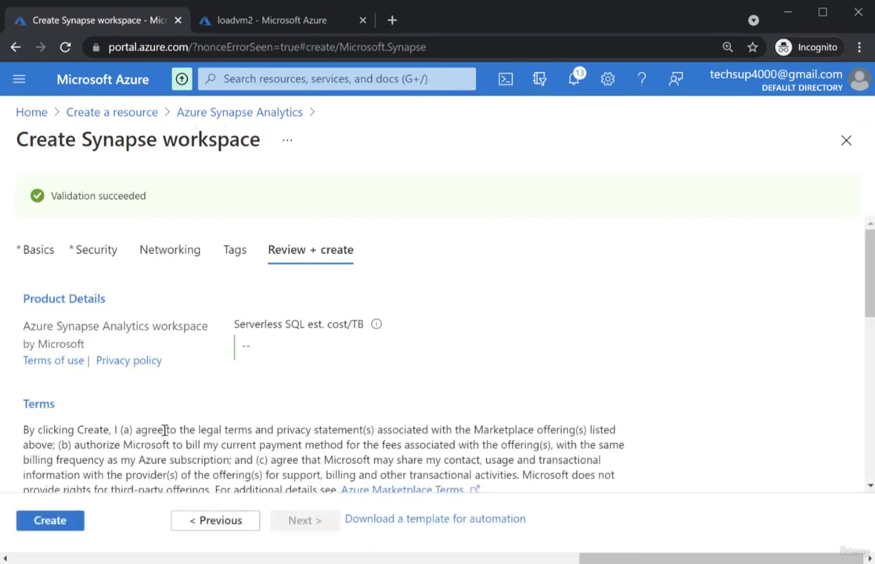
pyautogui.click(69, 522)
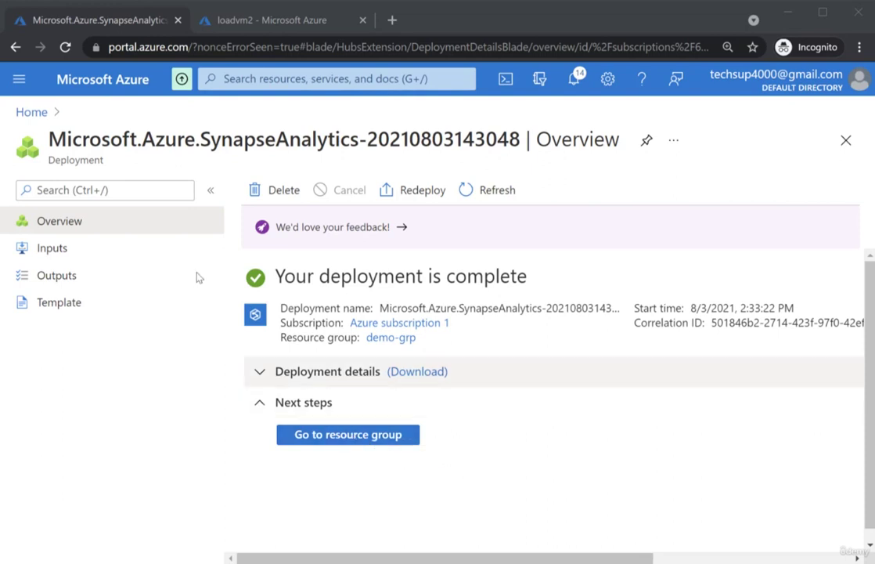
# List all resources and filter them by "synapse".
pyautogui.click(29, 79)
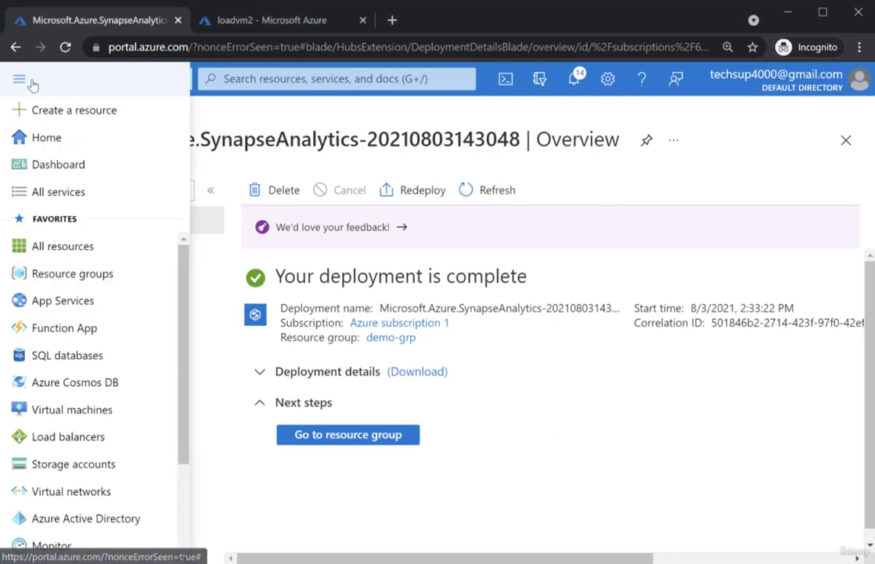
pyautogui.click(80, 249)
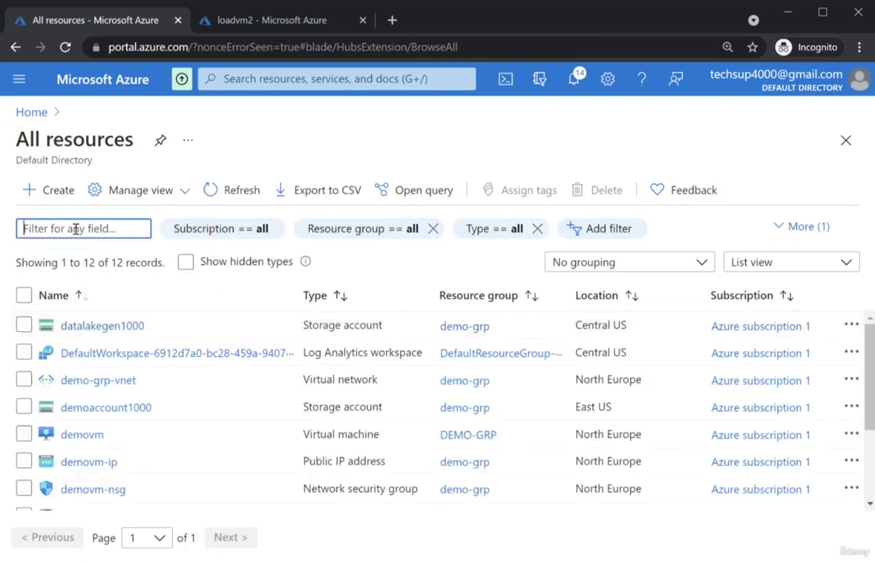
pyautogui.write('synapse')
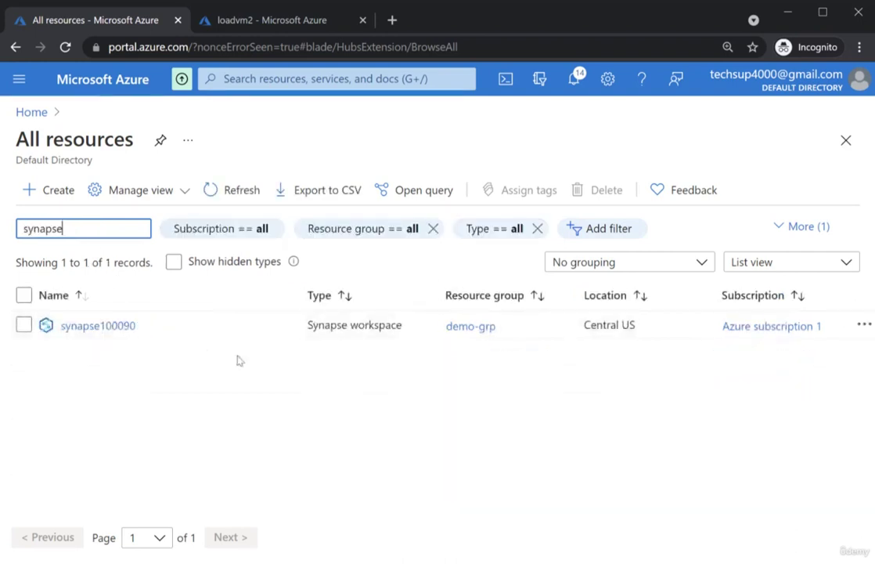
# Open the synapse100090 workspace resource, launch Synapse Studio from it, and expand the studio's navigation labels.
pyautogui.click(119, 326)
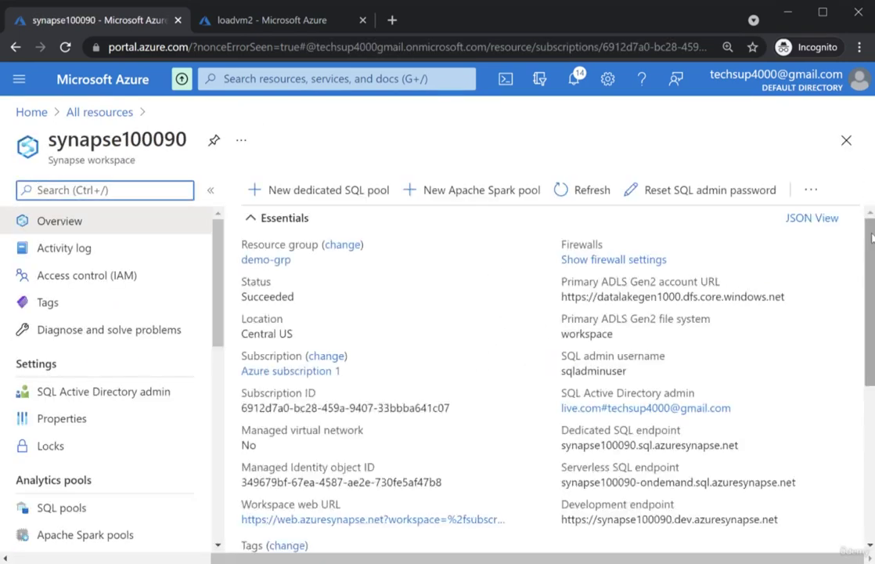
pyautogui.moveTo(869, 234); pyautogui.dragTo(869, 266)
pyautogui.scroll(-3, 552, 408)
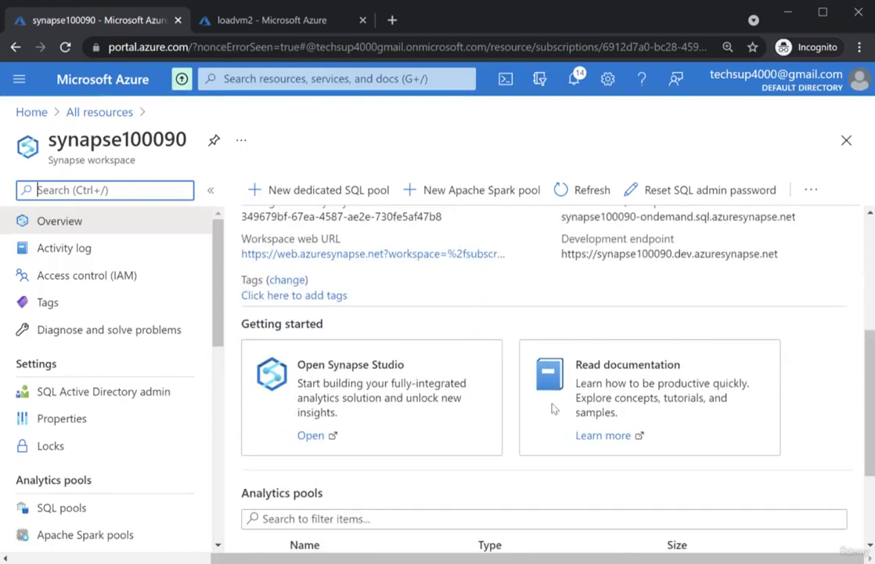
pyautogui.click(311, 435)
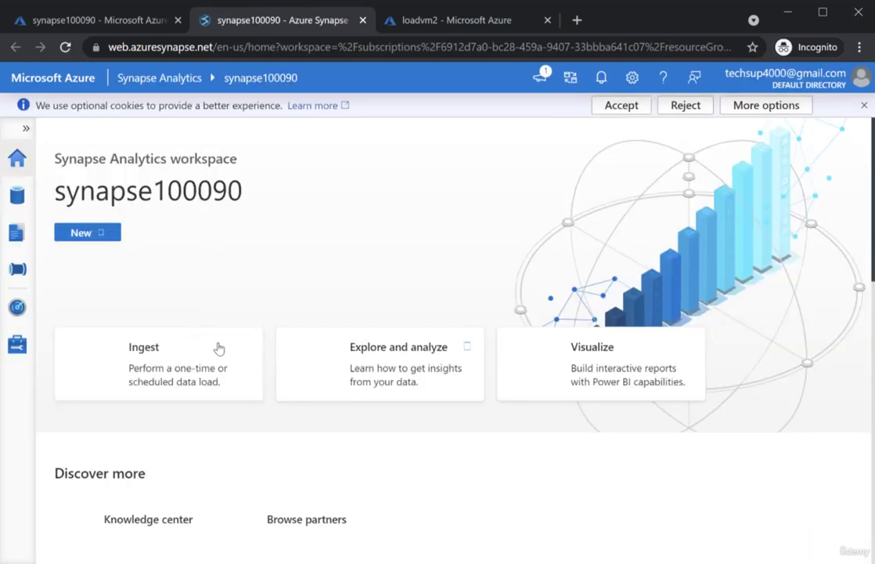
pyautogui.click(26, 129)
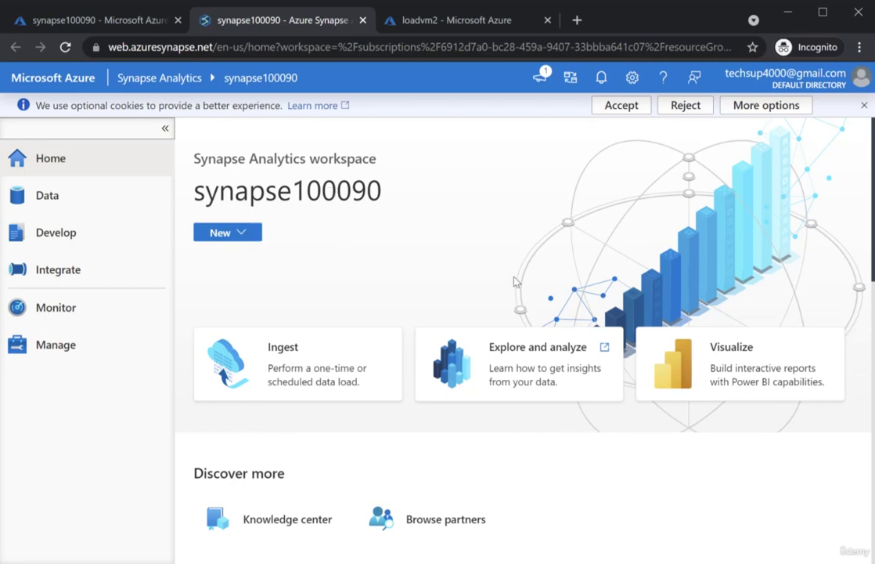
# Examine the workspace databases in the Data hub and the kinds of new resources offered in the Develop and Integrate hubs.
pyautogui.click(120, 198)
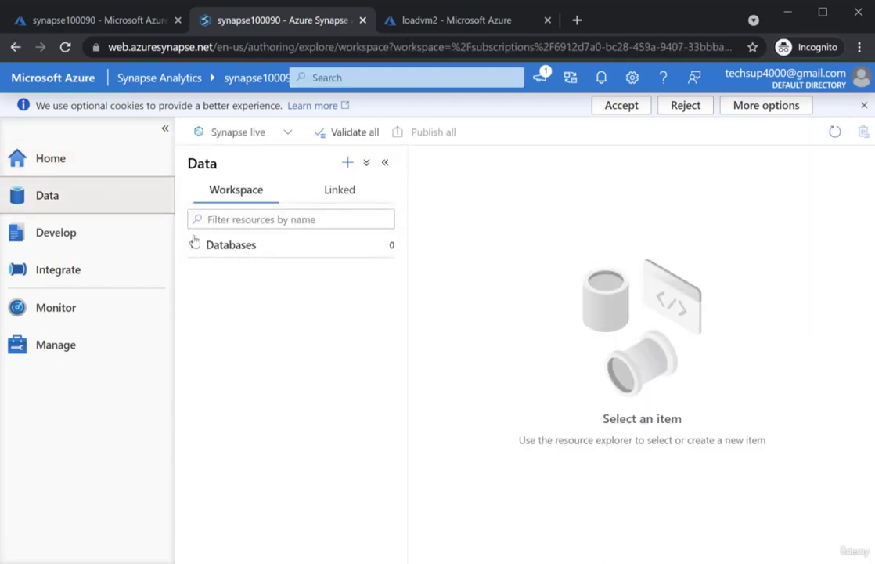
pyautogui.click(195, 245)
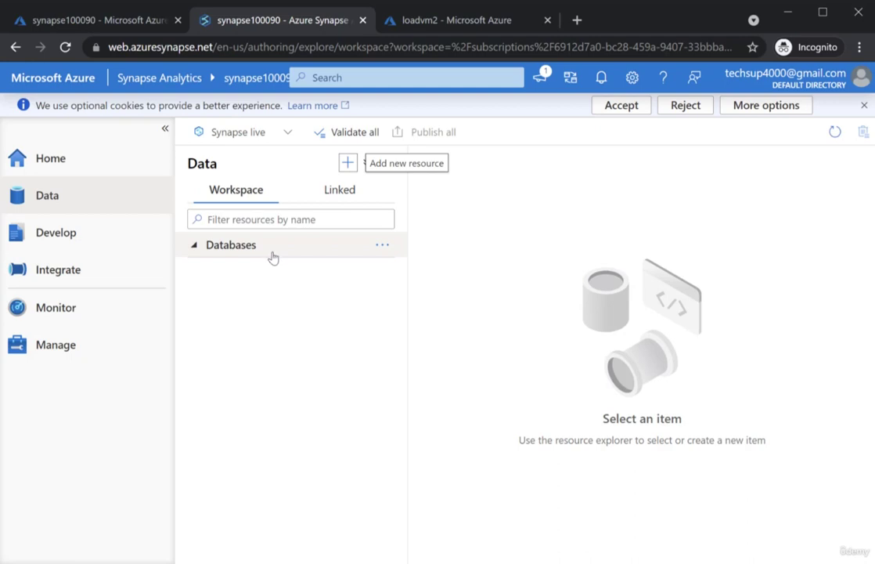
pyautogui.click(68, 236)
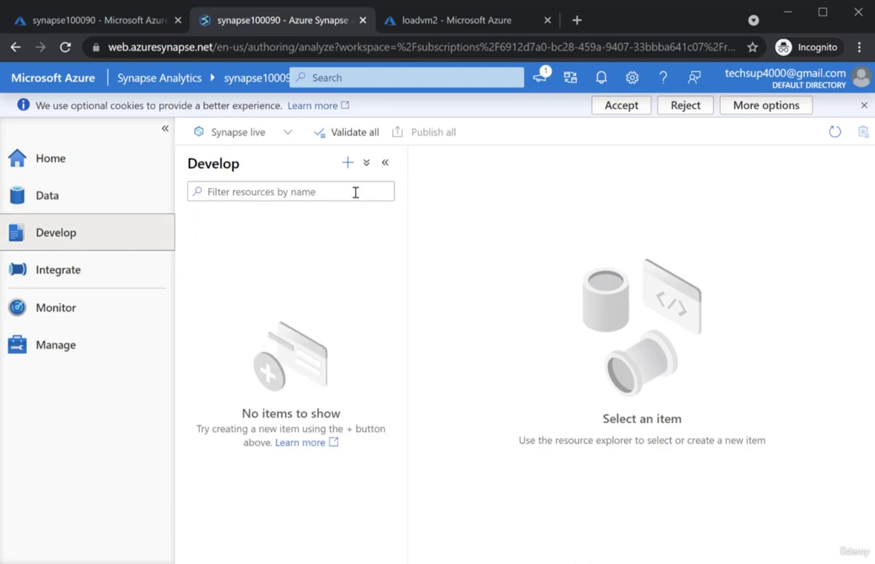
pyautogui.click(348, 163)
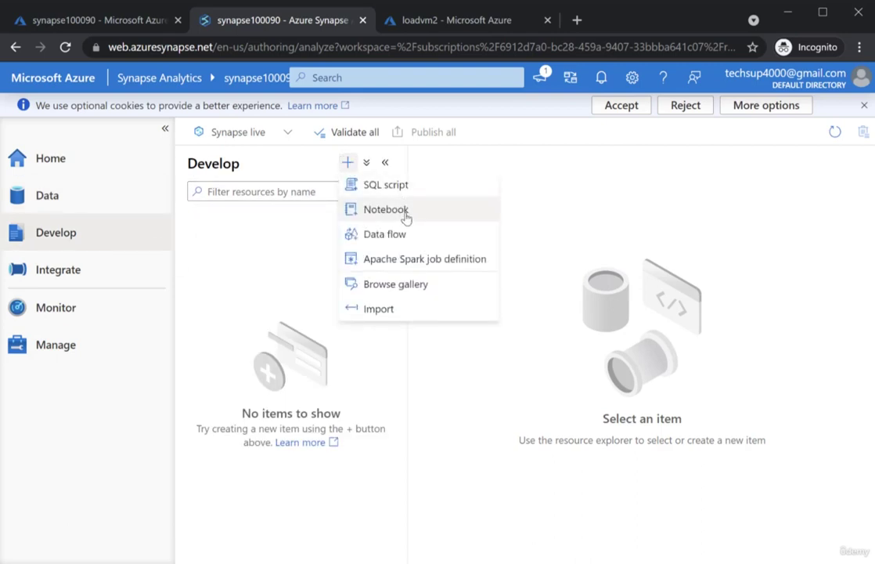
pyautogui.click(73, 274)
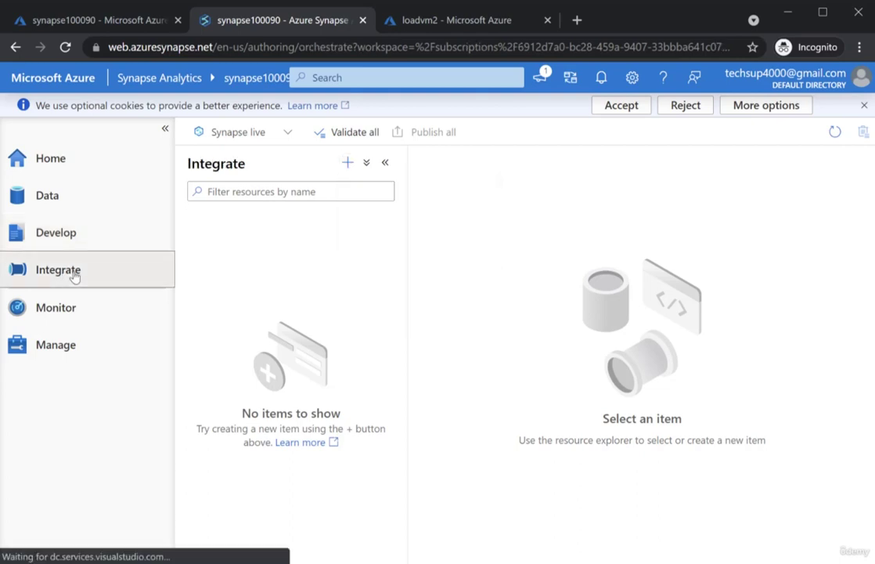
pyautogui.click(350, 167)
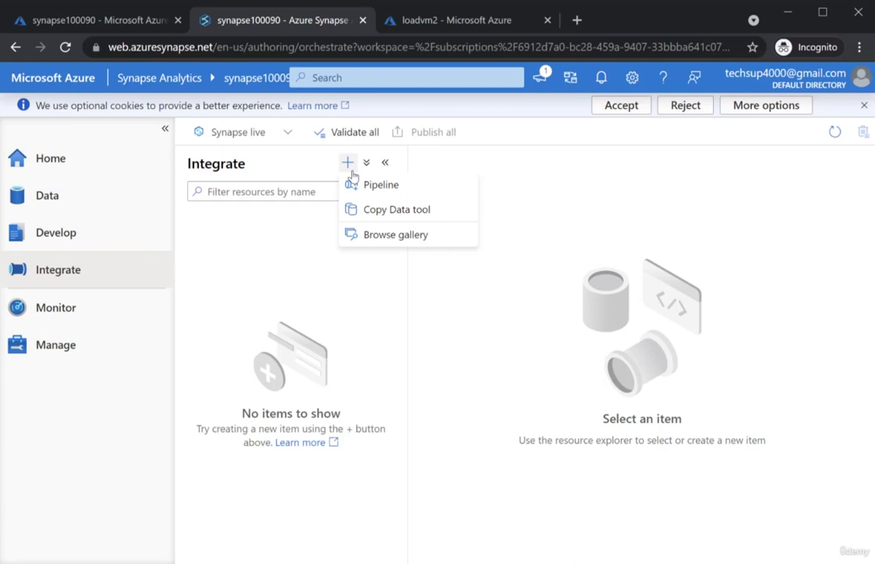
pyautogui.click(312, 261)
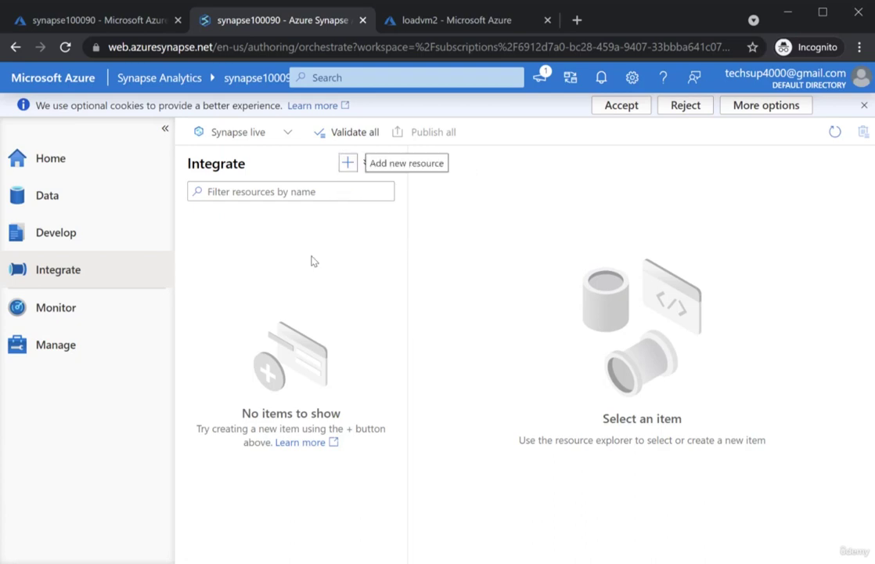